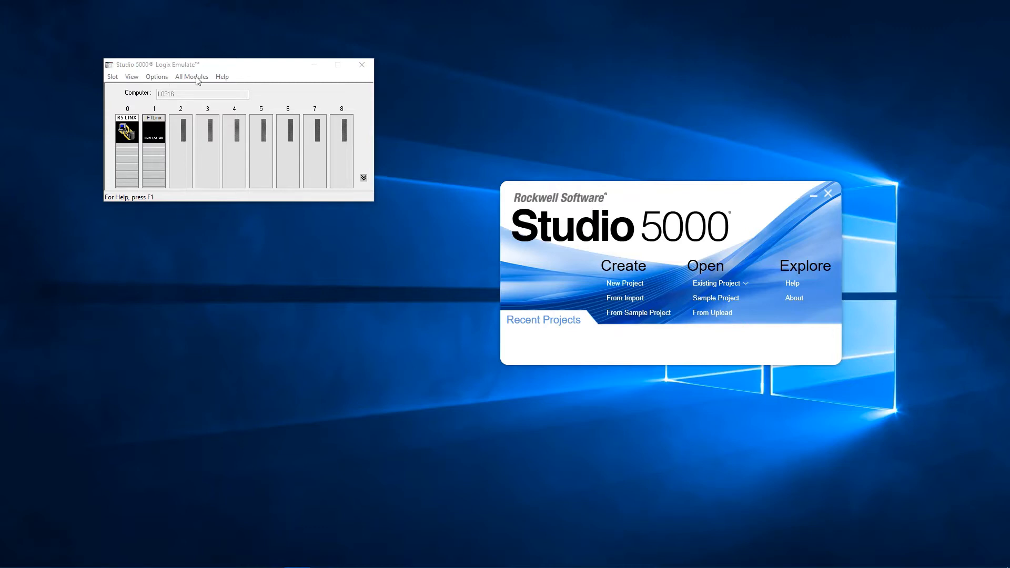
- Create an Emulate 5570 Controller in slot 2 of the emulator chassis with the default version 32 and Remote Program startup settings
left_click(220, 65)
left_click(616, 198)
left_click(179, 163)
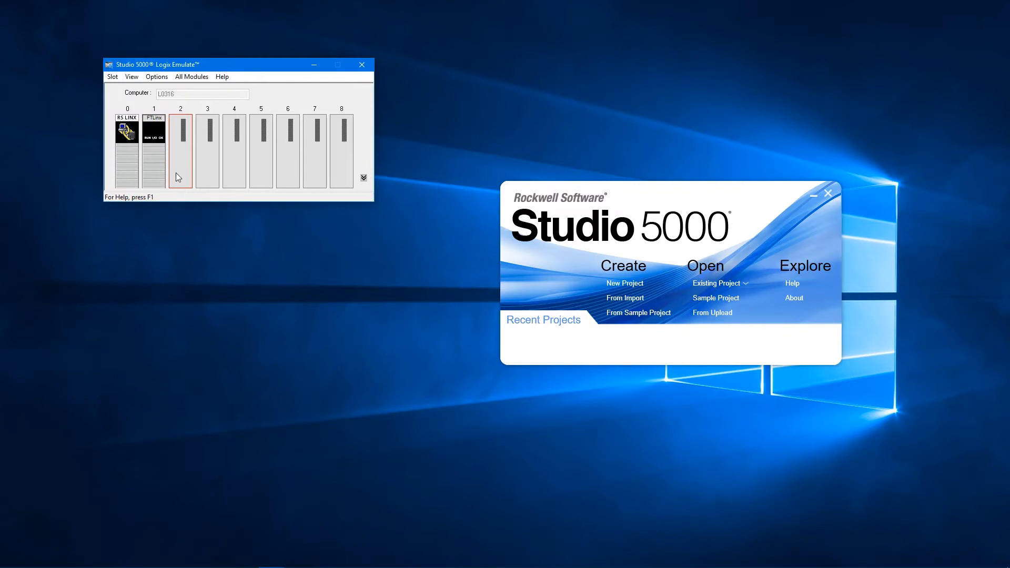
right_click(187, 147)
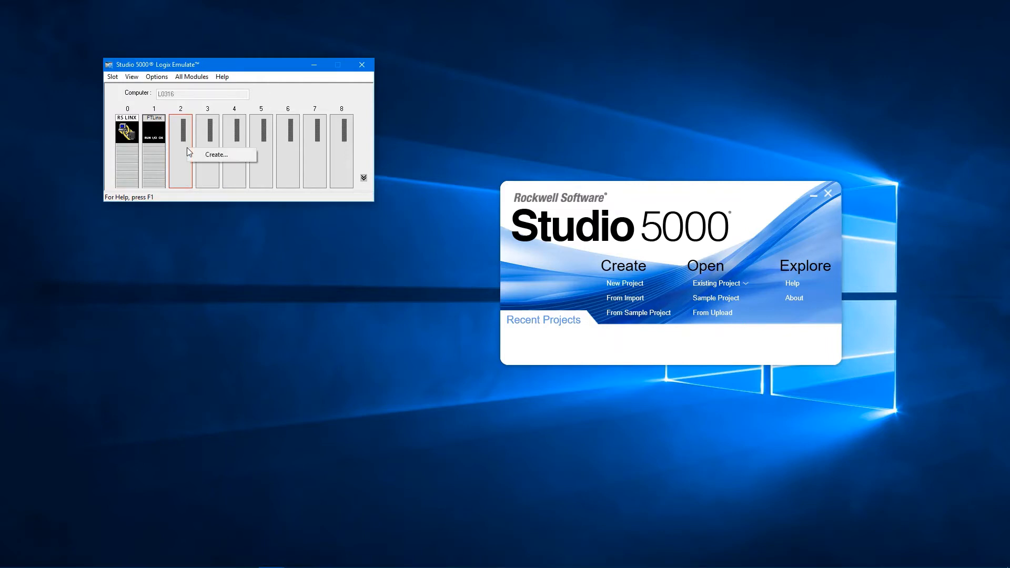
left_click(212, 153)
left_click(216, 118)
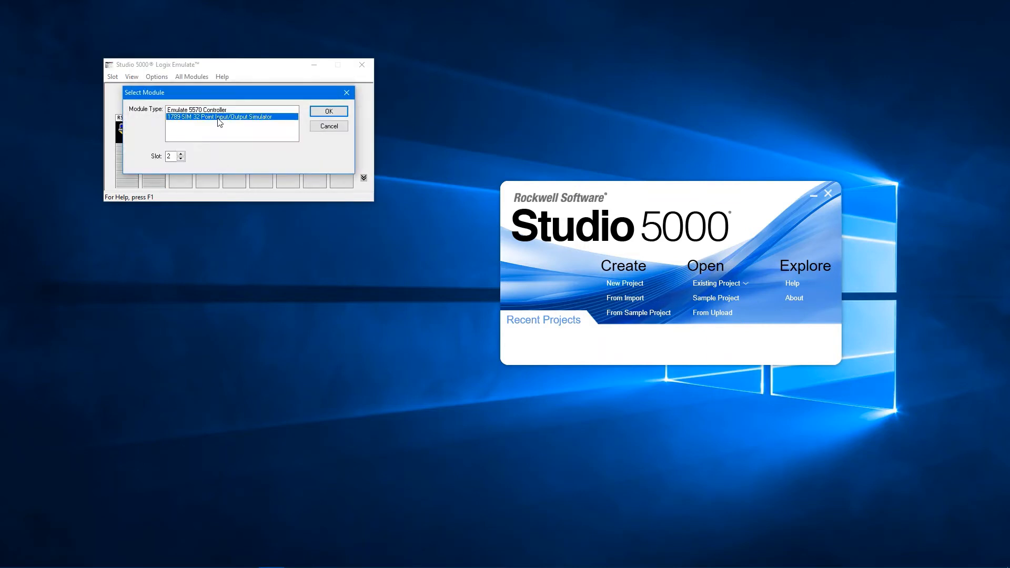
left_click(220, 110)
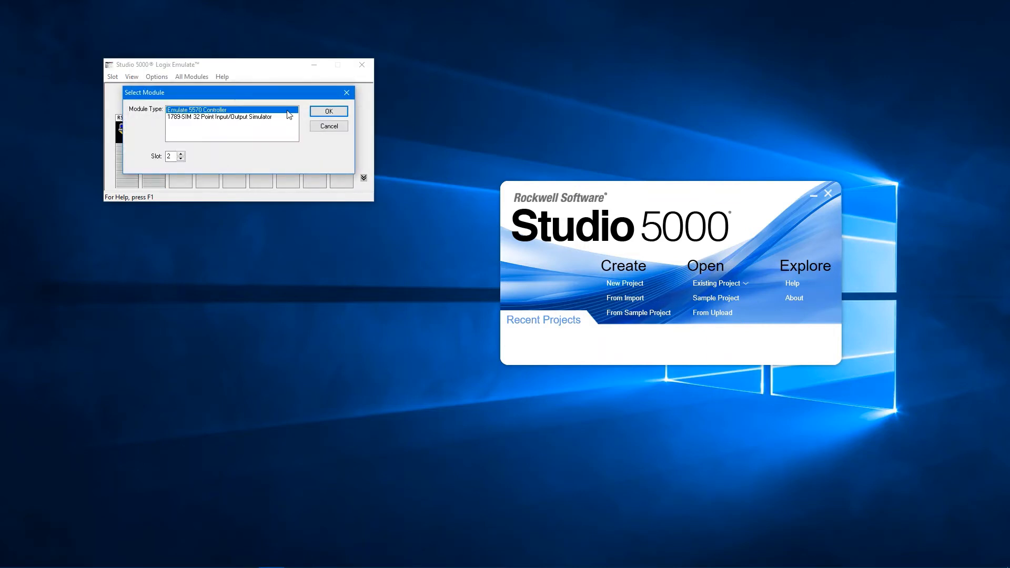
left_click(337, 111)
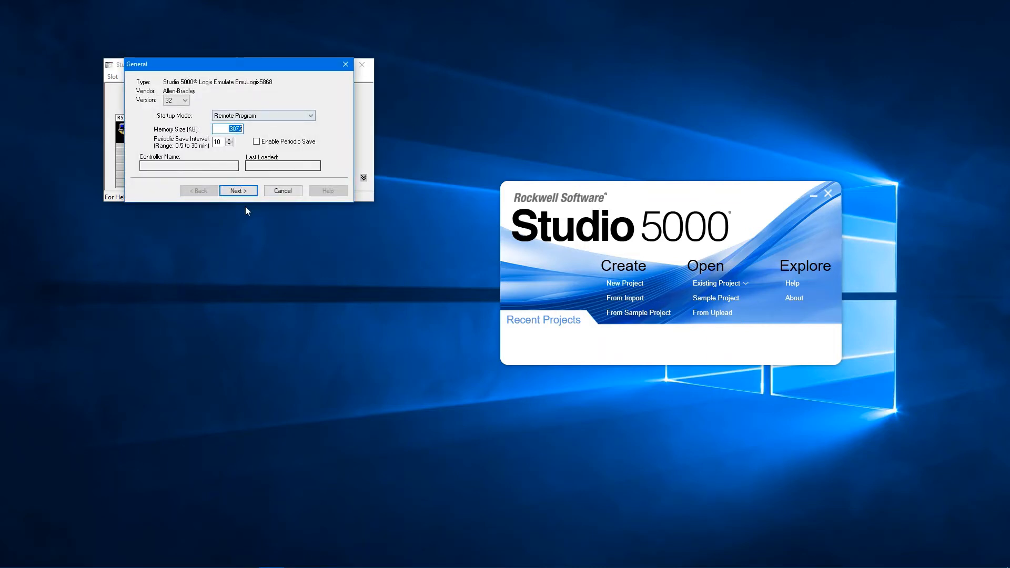
left_click(235, 194)
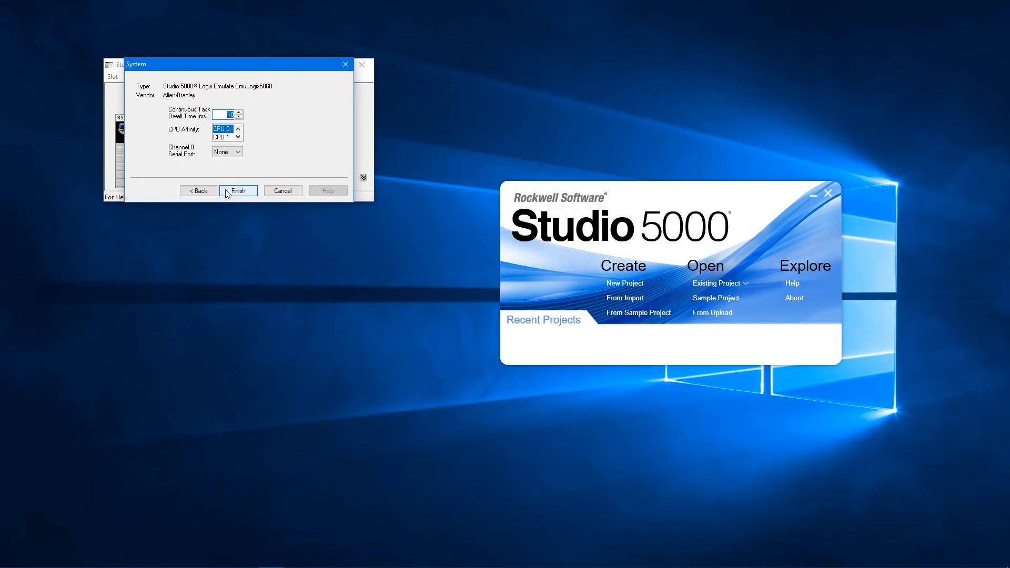
left_click(224, 191)
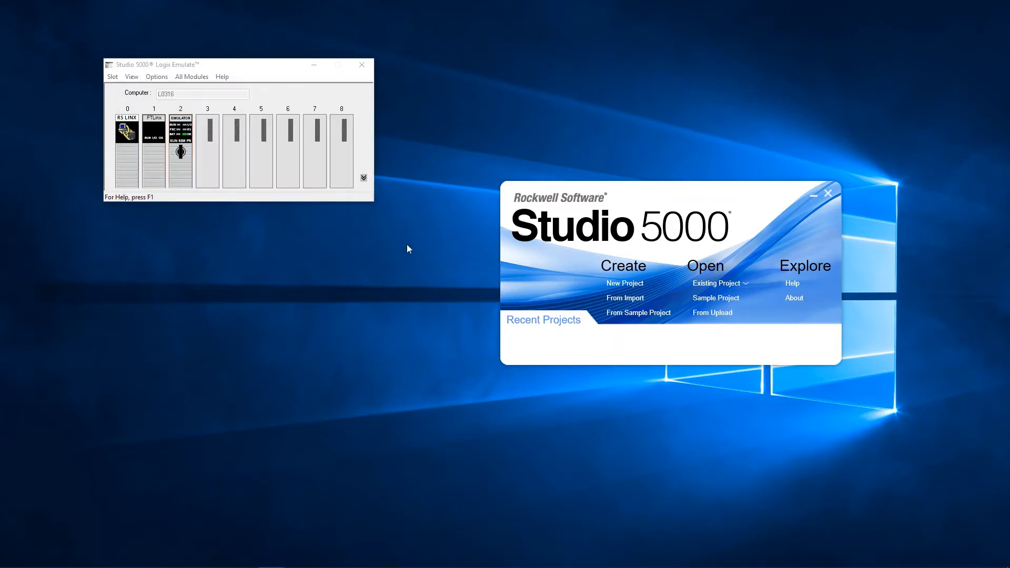
- Create a 1789-SIM 32 Point Input/Output Simulator in slot 3 with the module marquee label SIM_03
left_click(208, 154)
right_click(216, 152)
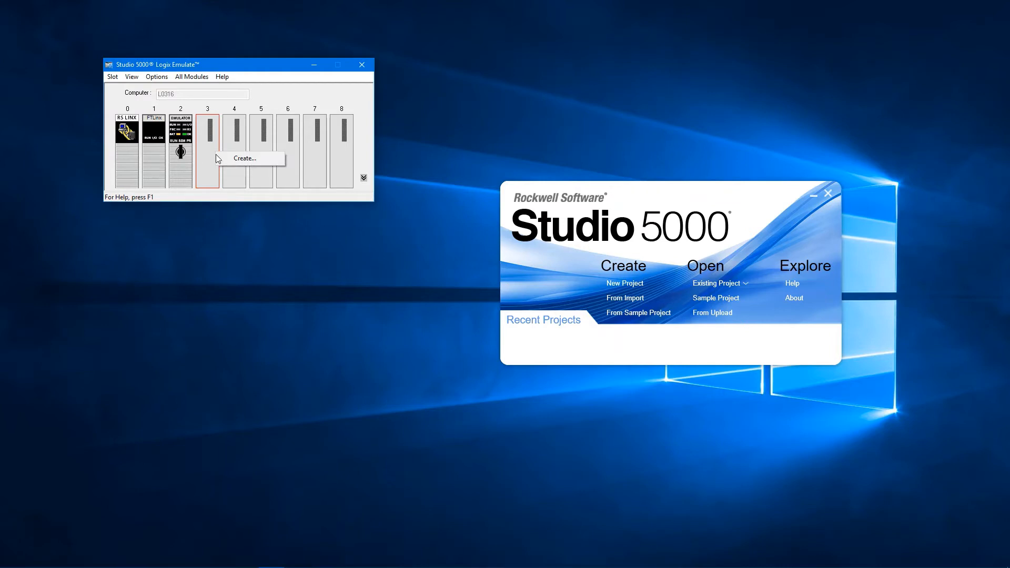
left_click(222, 158)
left_click(289, 117)
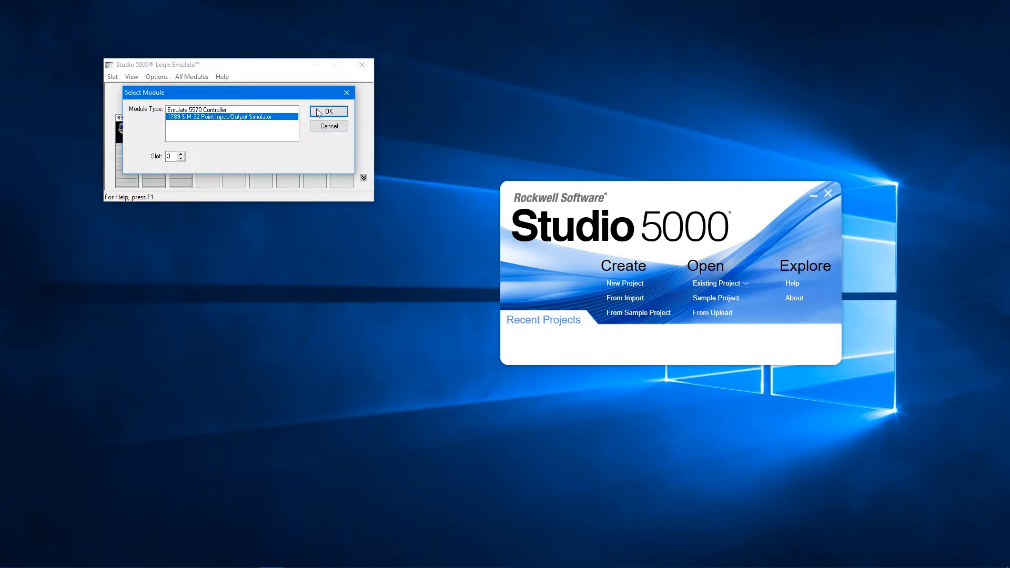
left_click(328, 112)
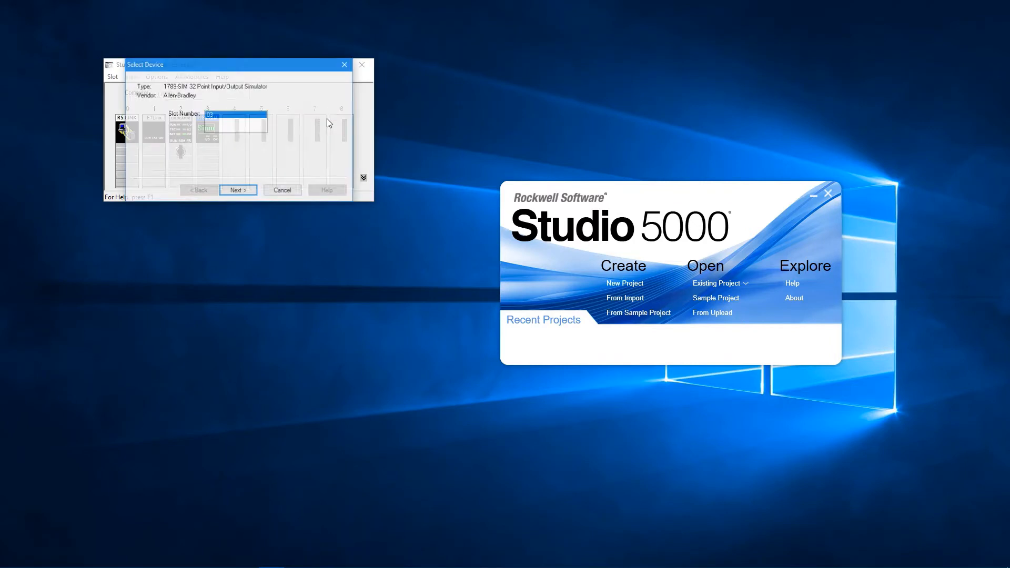
left_click(238, 191)
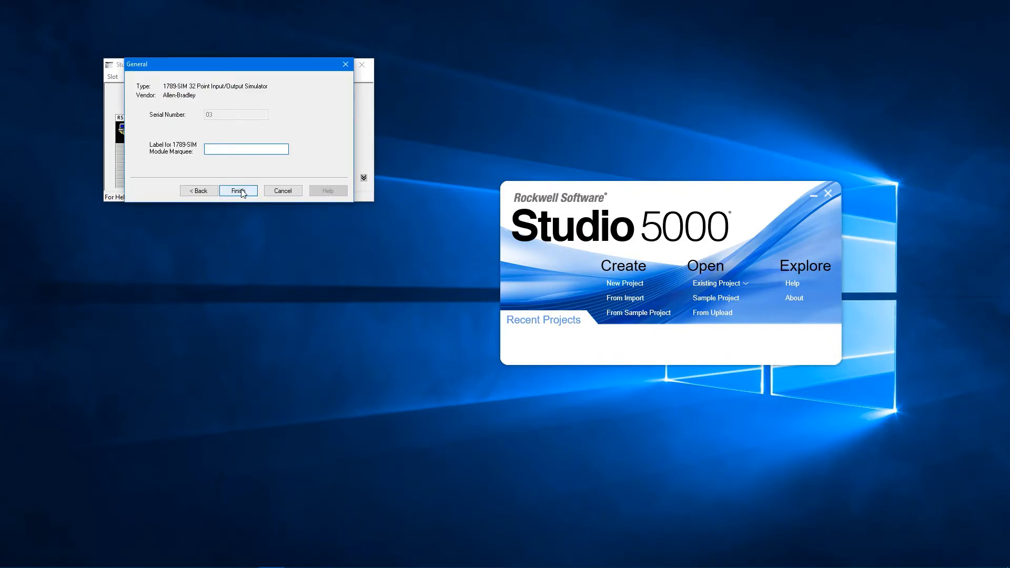
type("SIM_03")
left_click_drag(291, 71, 289, 231)
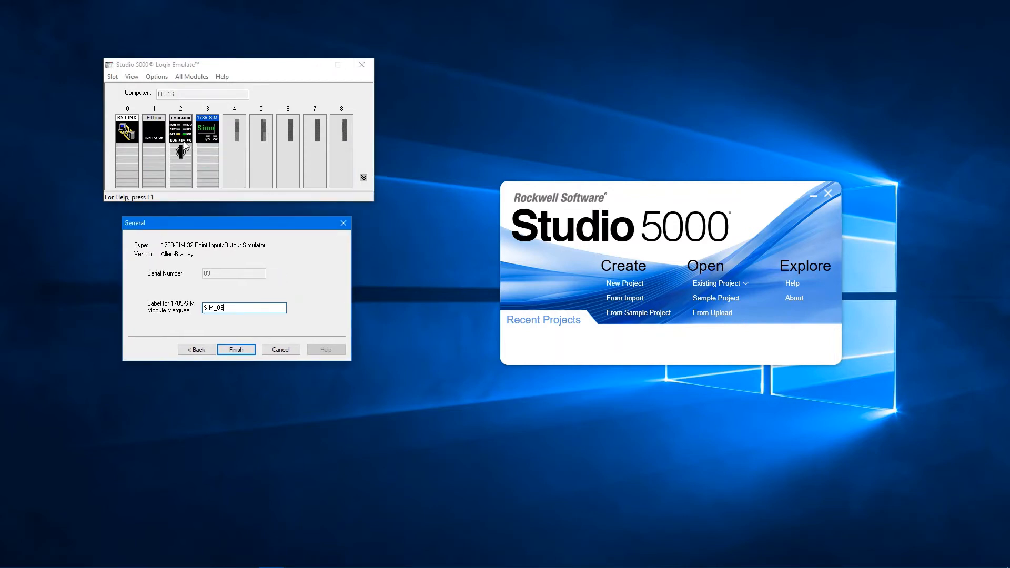
left_click(243, 355)
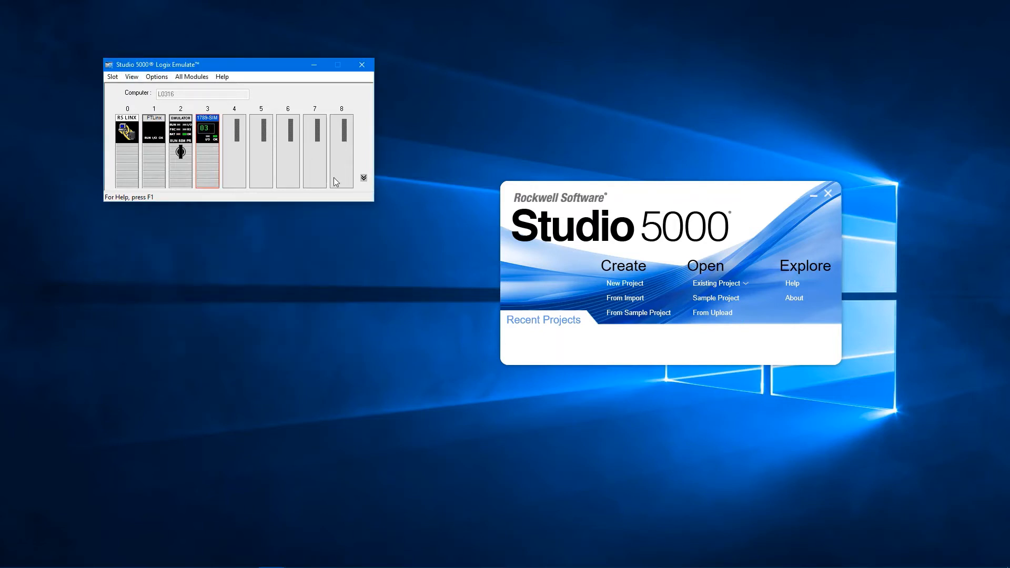
left_click(234, 131)
right_click(238, 150)
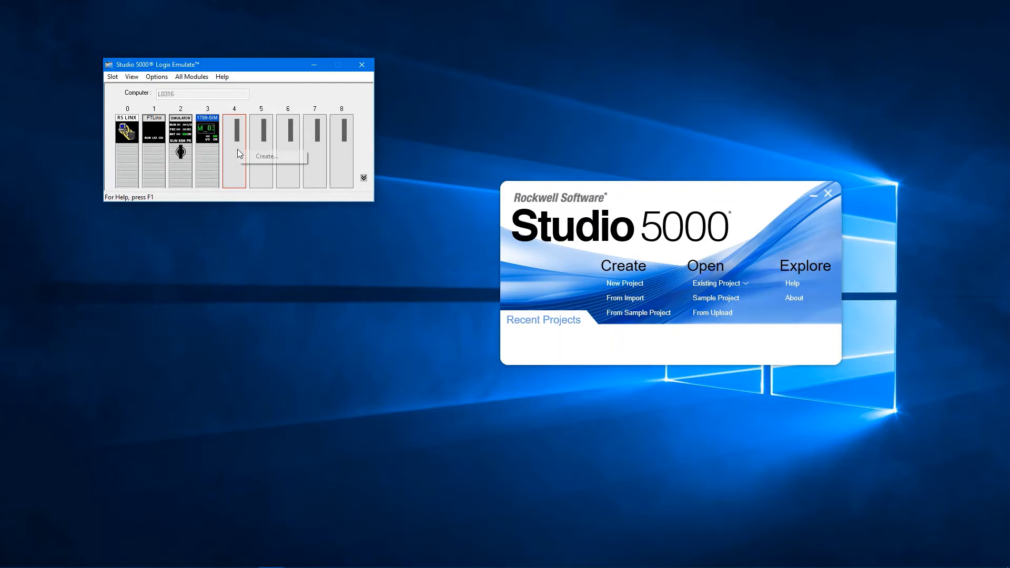
left_click(250, 158)
left_click(241, 116)
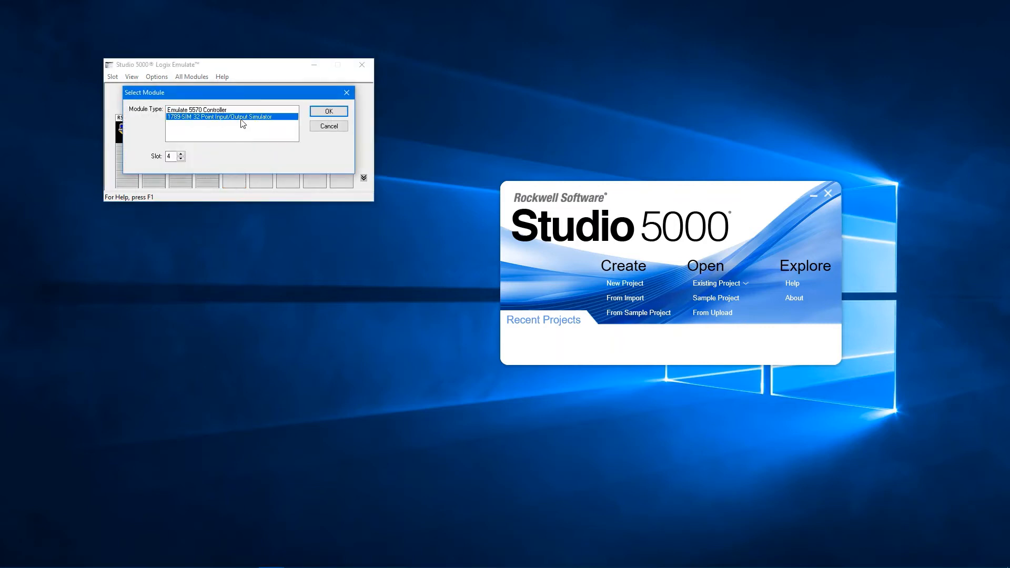
left_click(237, 111)
left_click(347, 93)
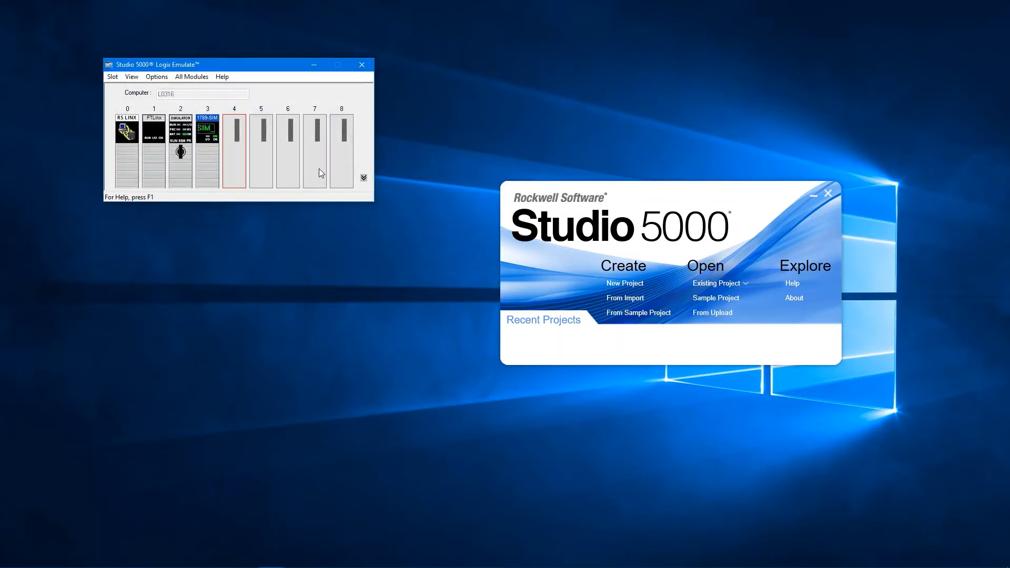
left_click(268, 151)
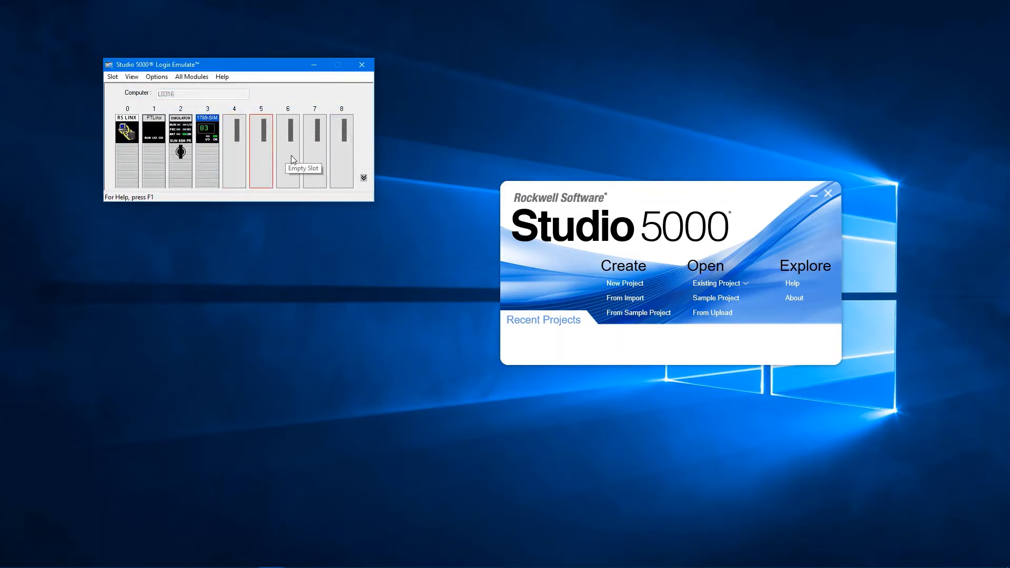
left_click(291, 156)
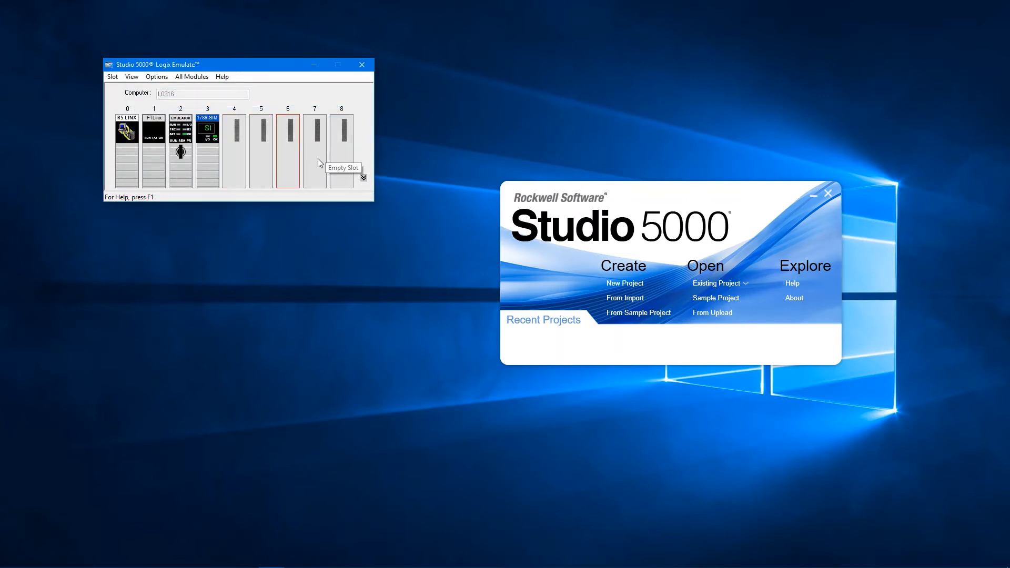
left_click(318, 159)
left_click(346, 165)
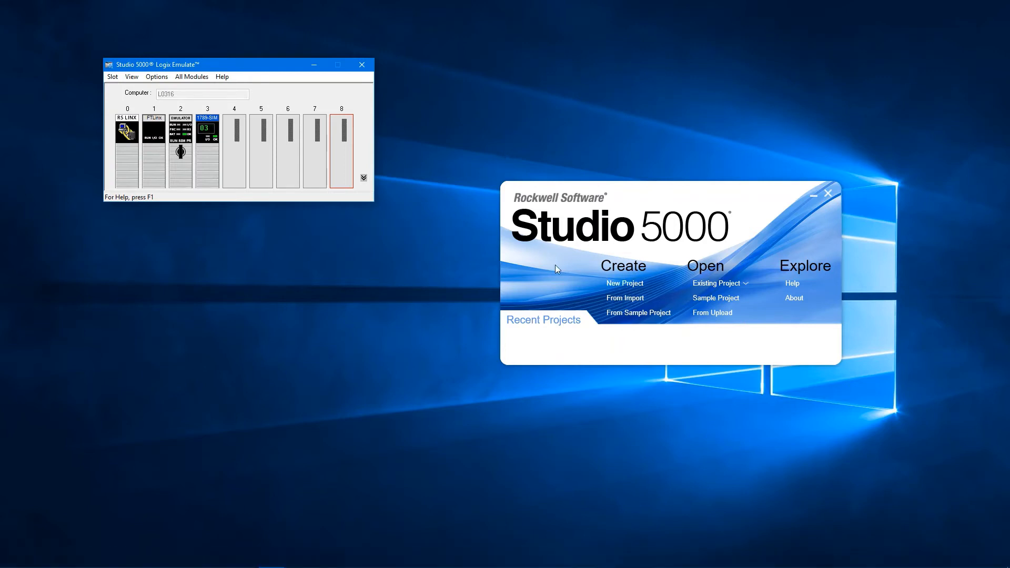
- Start a new Logix project in Studio 5000 for the Emulate 5570 controller
left_click(616, 287)
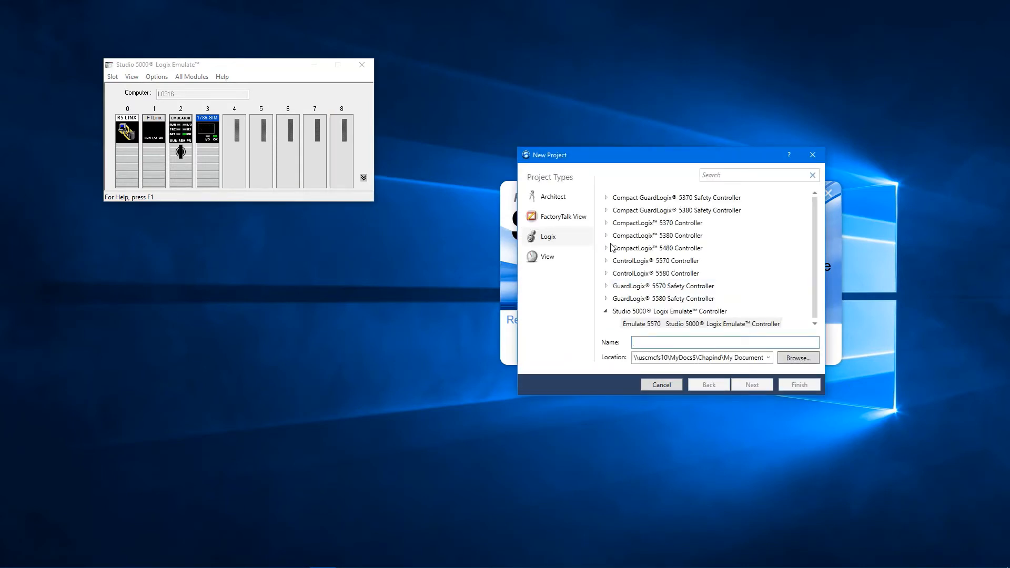
left_click(566, 243)
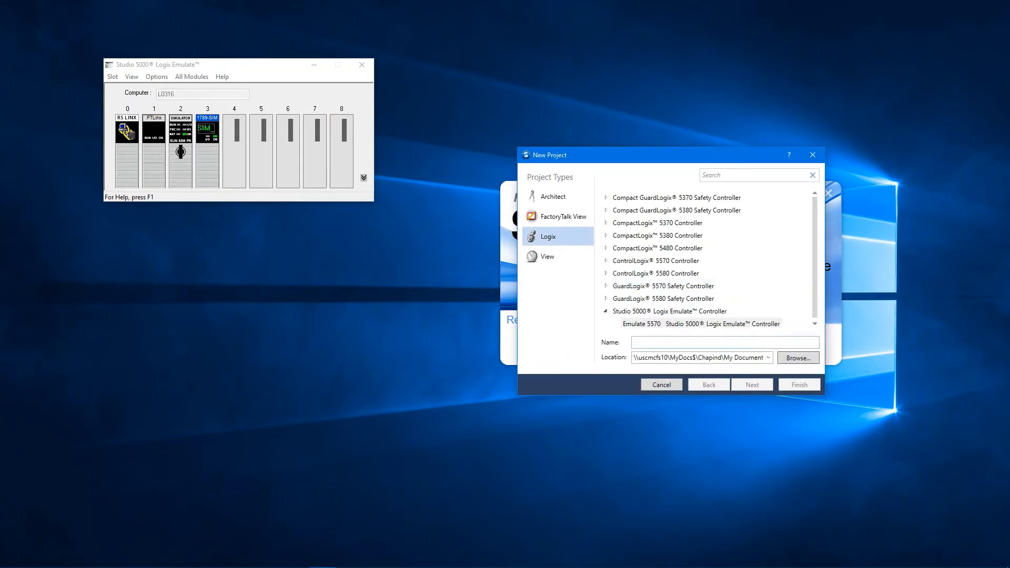
left_click(674, 342)
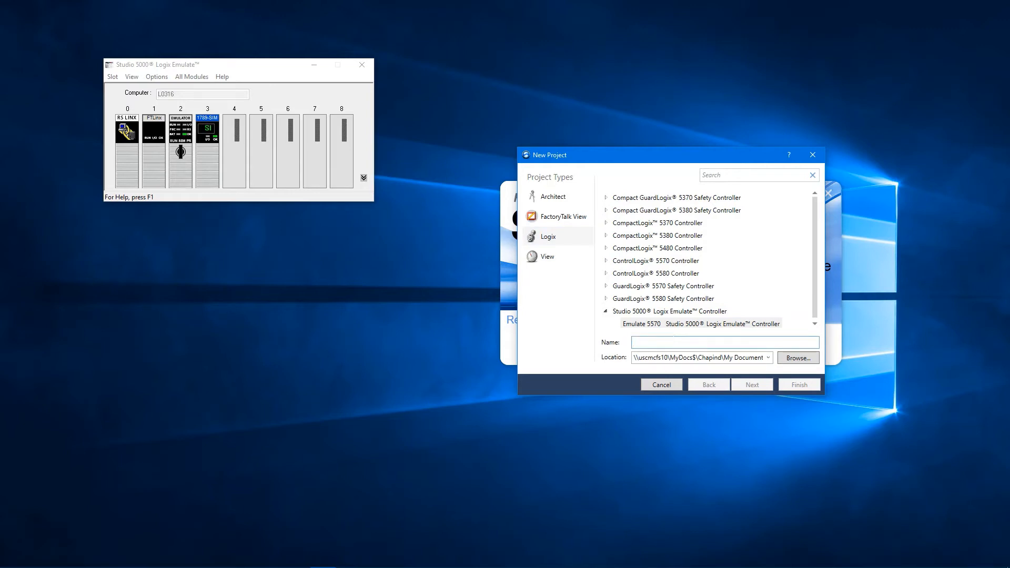
type("Emul")
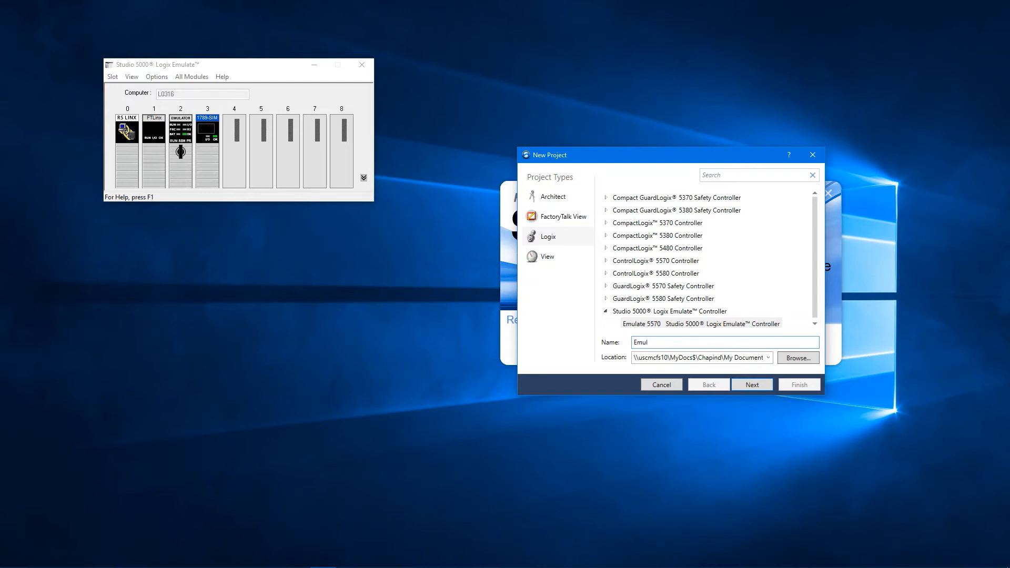
type("ator")
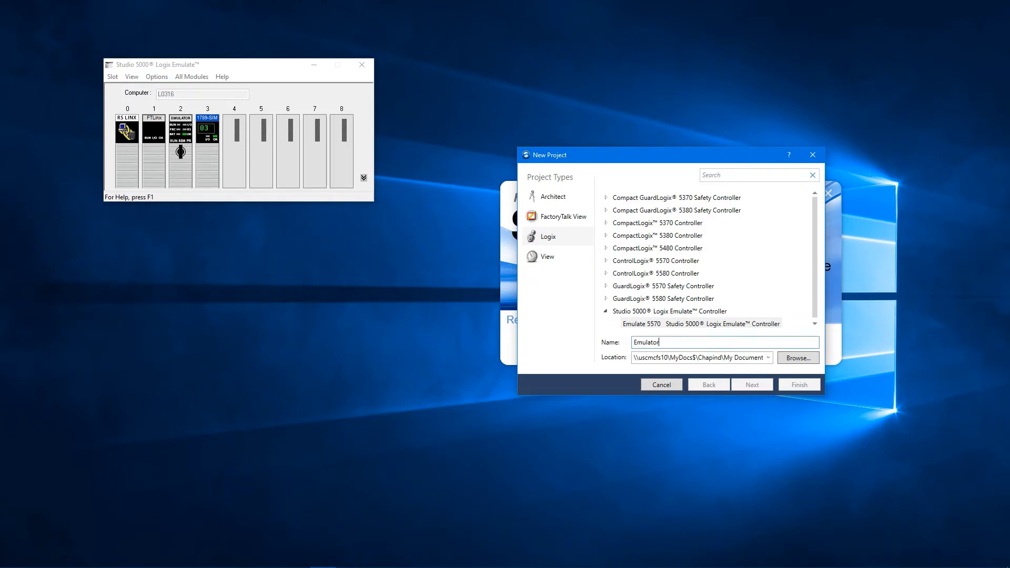
key("BackSpace")
key("BackSpace")
key("BackSpace")
key("BackSpace")
key("BackSpace")
key("BackSpace")
key("BackSpace")
key("BackSpace")
- Name the project Emulate_Training and proceed to the controller configuration
type("Emul")
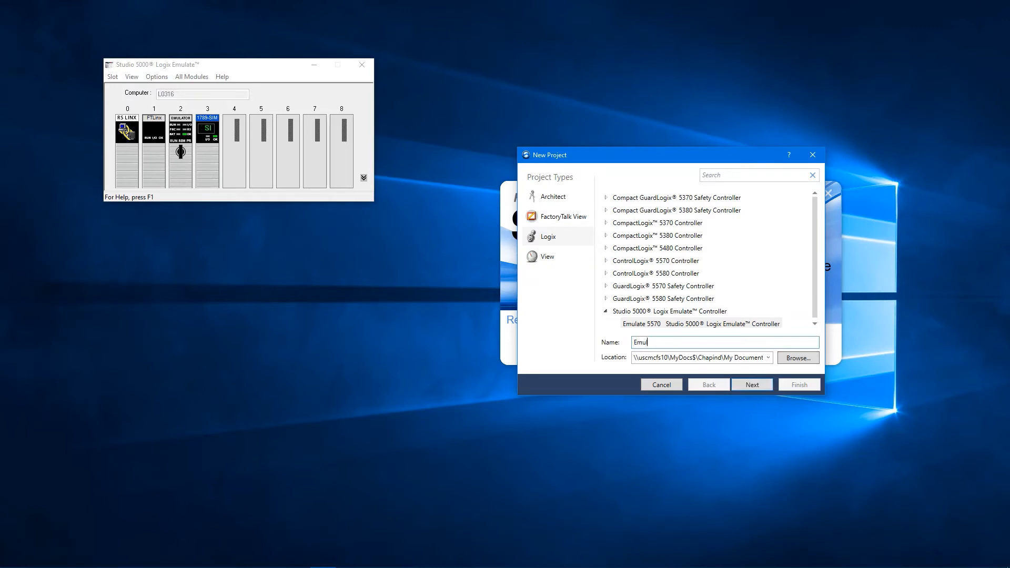
type("ate_")
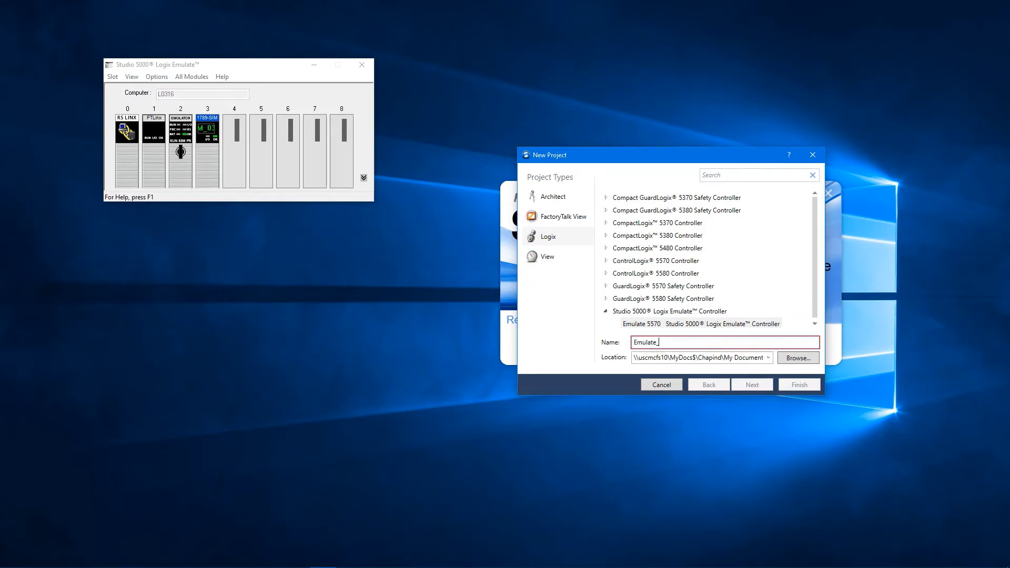
type("Tr")
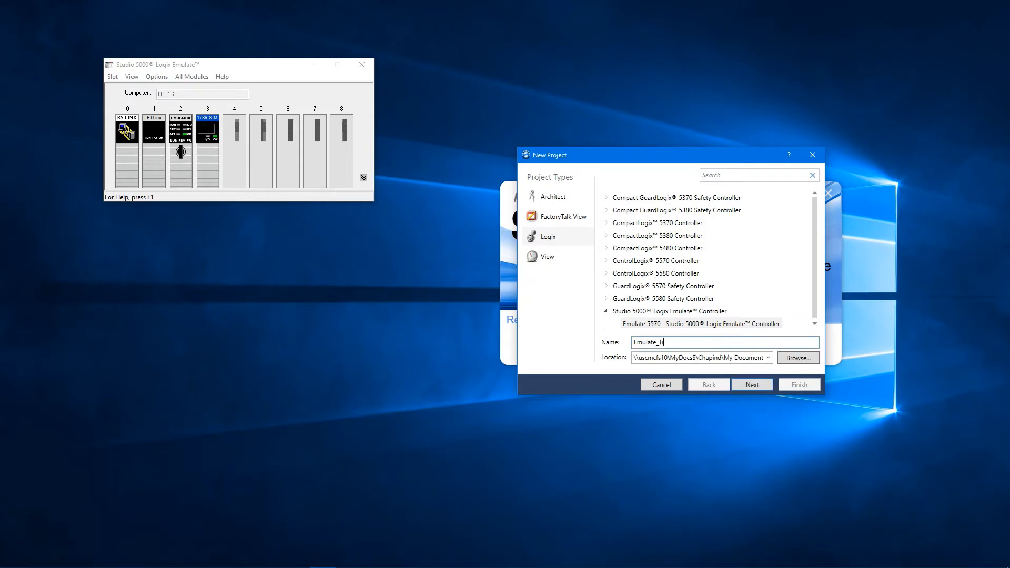
type("aining")
left_click(750, 385)
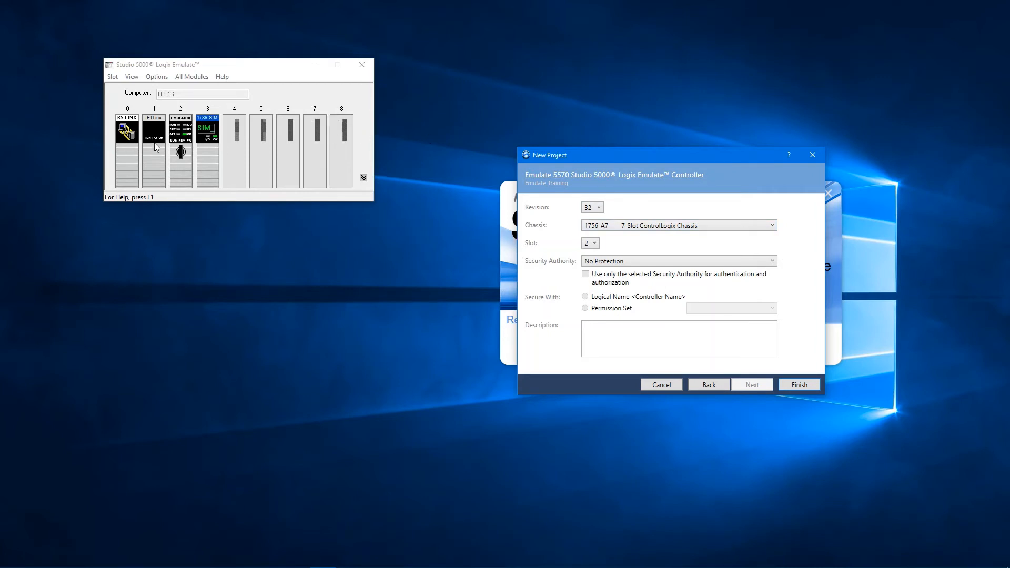
- Set the controller's slot to 2 and finish creating the project
left_click(600, 245)
left_click(609, 249)
left_click(799, 383)
left_click(507, 322)
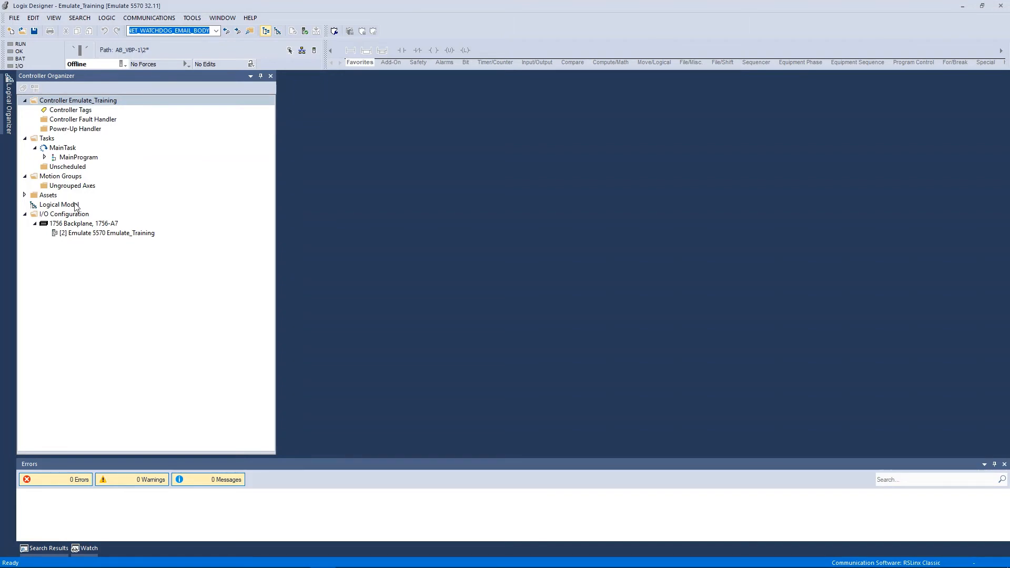
- Set the Controller Organizer to auto-hide and bring it back into view
left_click(260, 76)
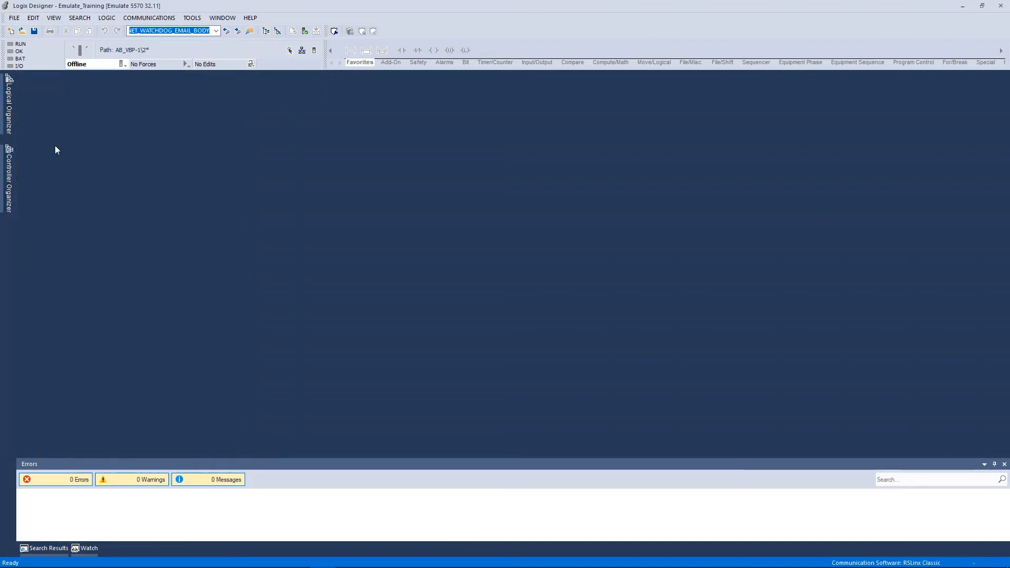
left_click(6, 169)
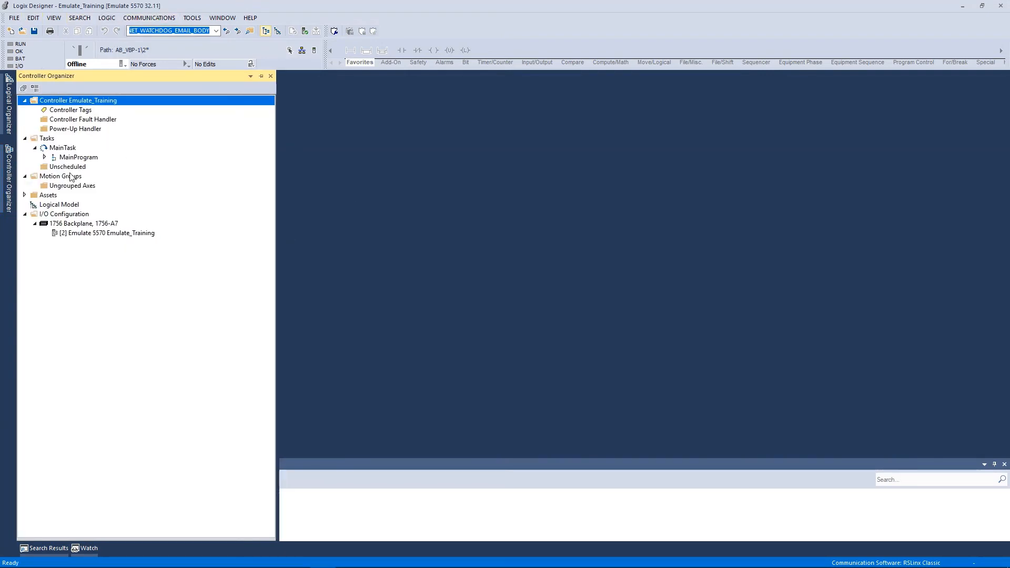
- Find the Generic 1756 Module (1756-MODULE) in the module catalog with "mod" and start creating it on the 1756 backplane
left_click(75, 228)
right_click(75, 228)
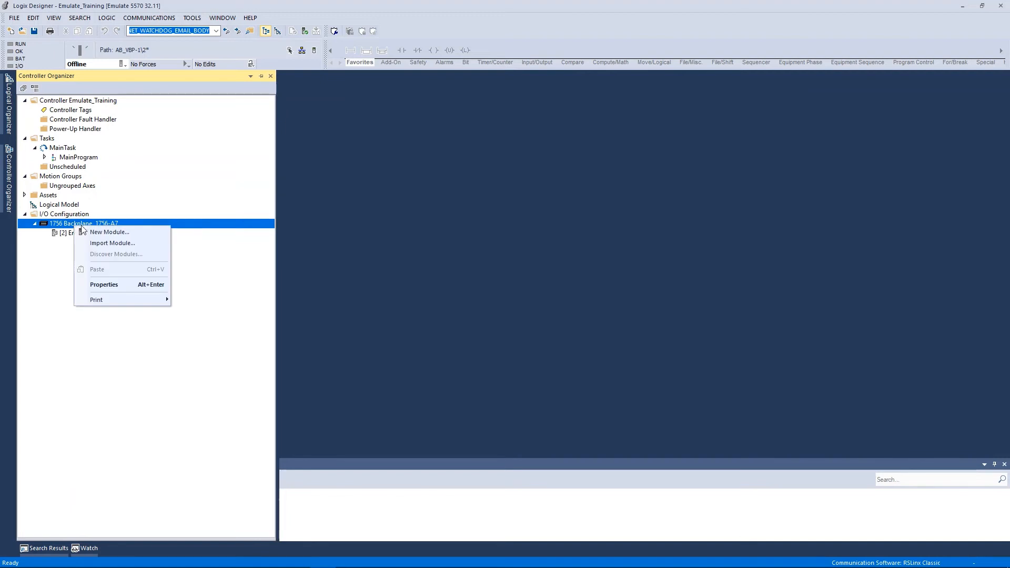
left_click(101, 231)
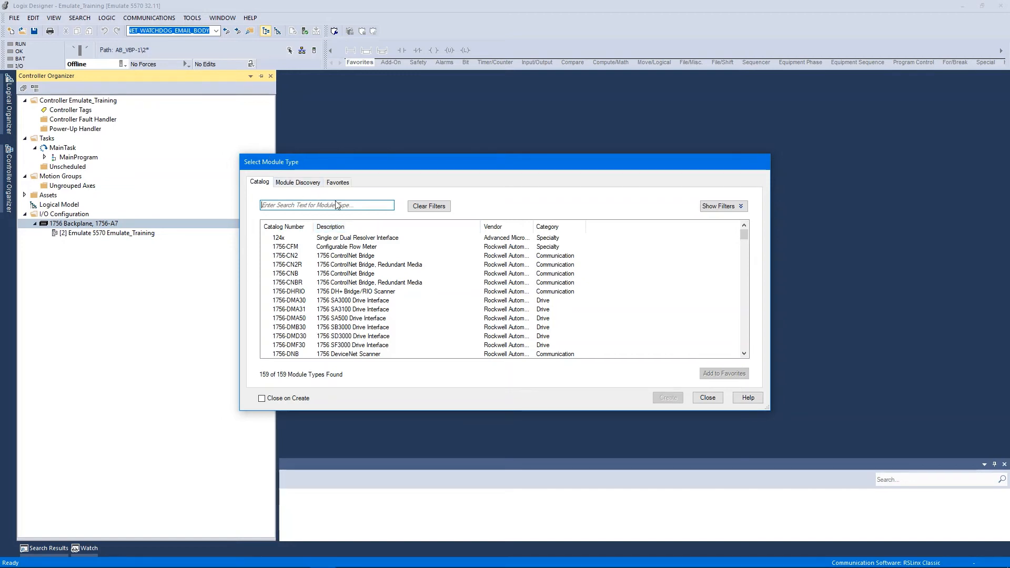
type("mod")
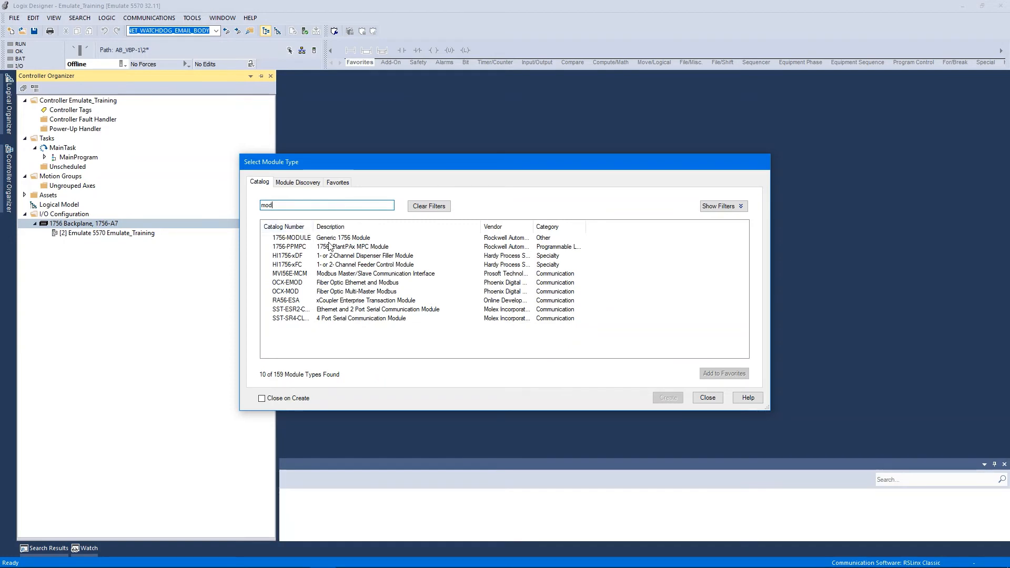
left_click(331, 239)
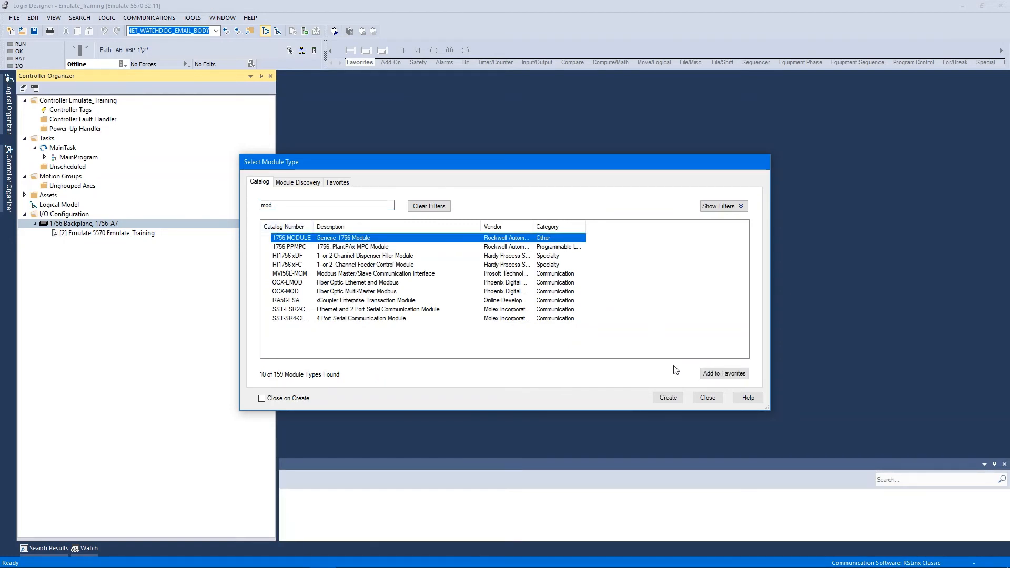
left_click(668, 398)
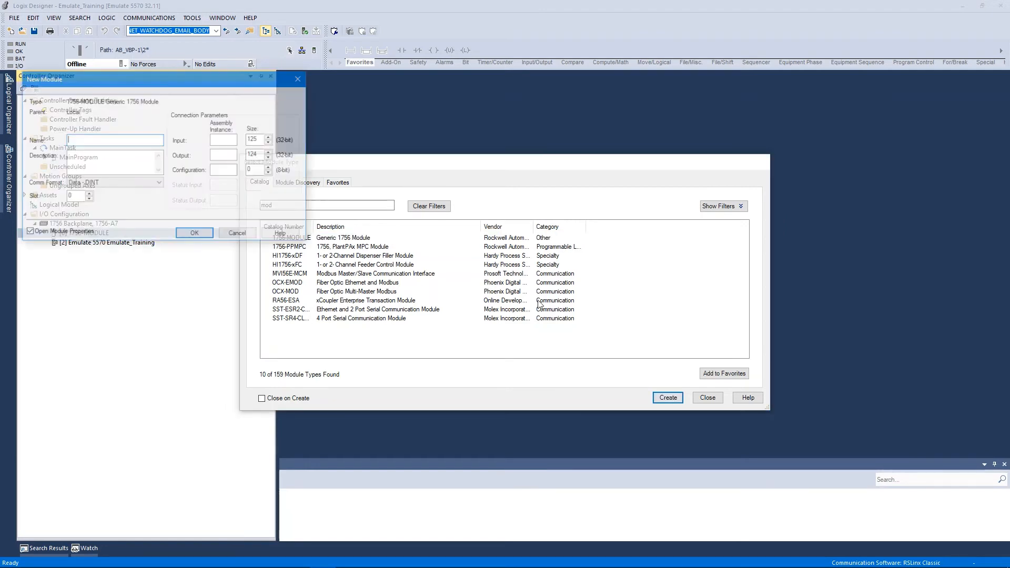
- Name the module SIM_03, assign it to slot 3, and set its input assembly instance to 1 with size 2
left_click_drag(212, 79, 754, 93)
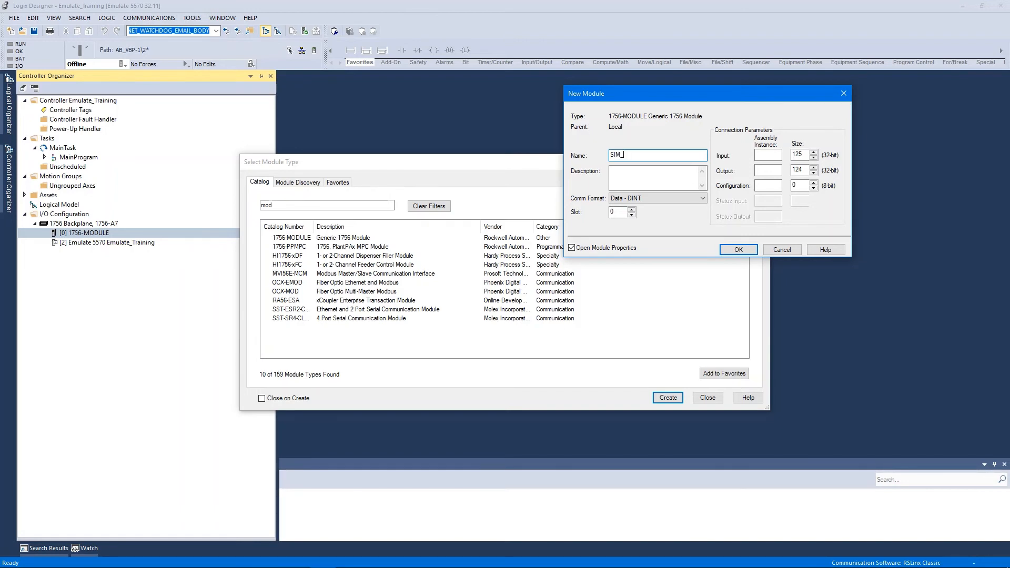
left_click(618, 212)
left_click(768, 155)
type("1")
key("Tab")
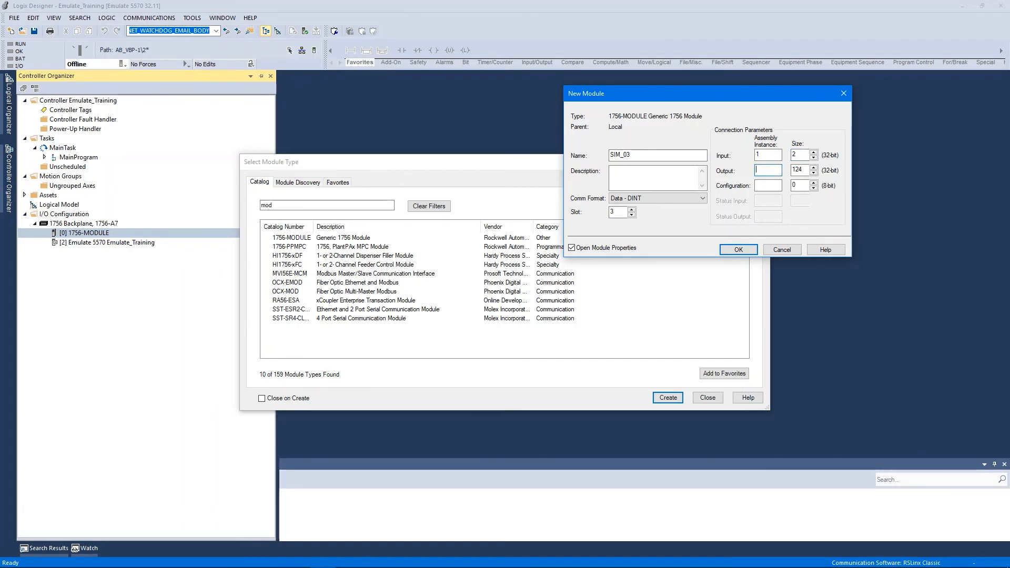
- Set the output assembly instance to 2 with size 1 and the configuration instance to 16, and finish creating the module
type("2")
key("Tab")
type("1")
key("Tab")
type("16")
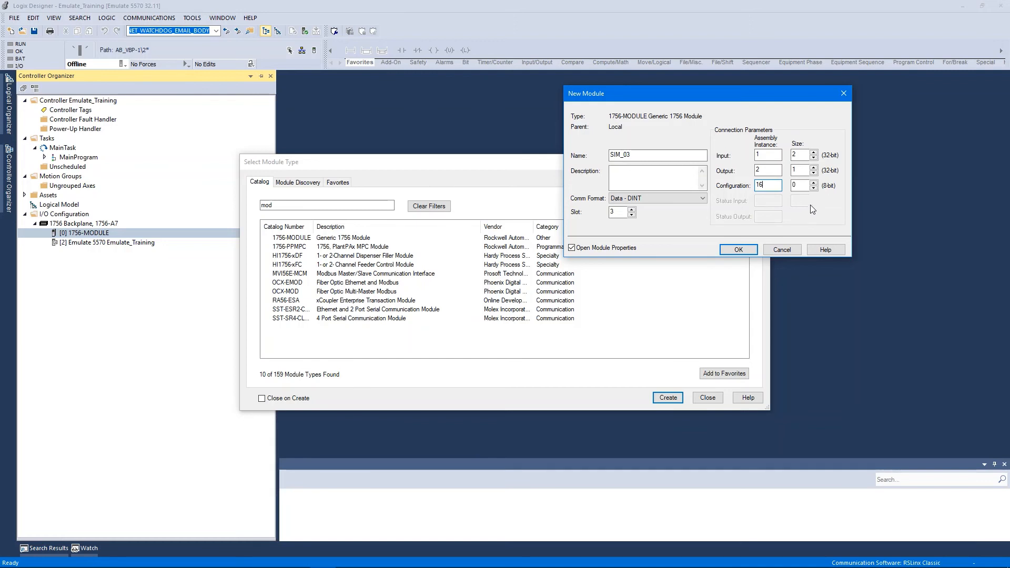
left_click(738, 250)
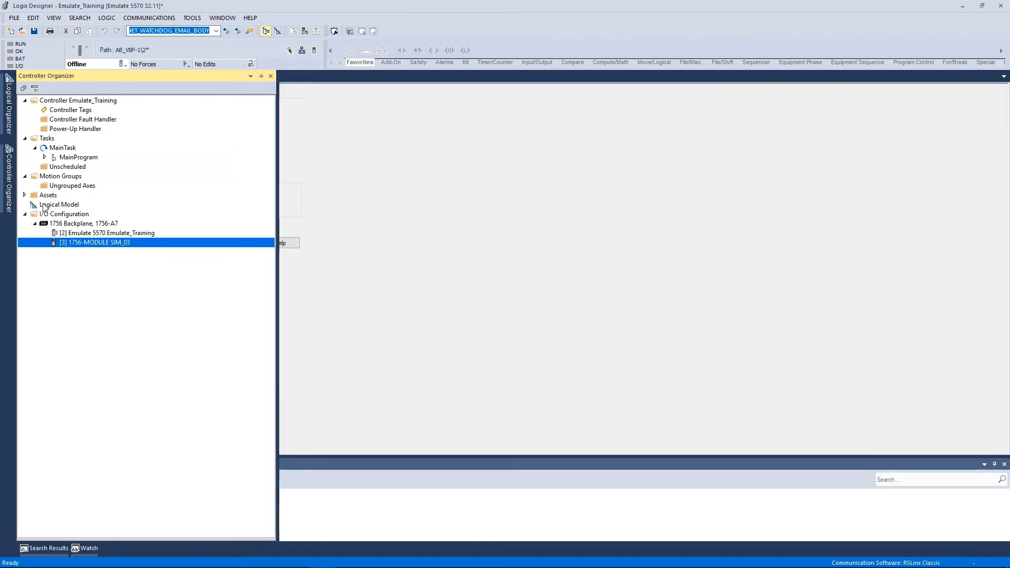
- Download the project to the Studio 5000 Logix Emulate controller at slot 02 of the AB_VBP-1 virtual chassis
left_click(156, 20)
left_click(156, 27)
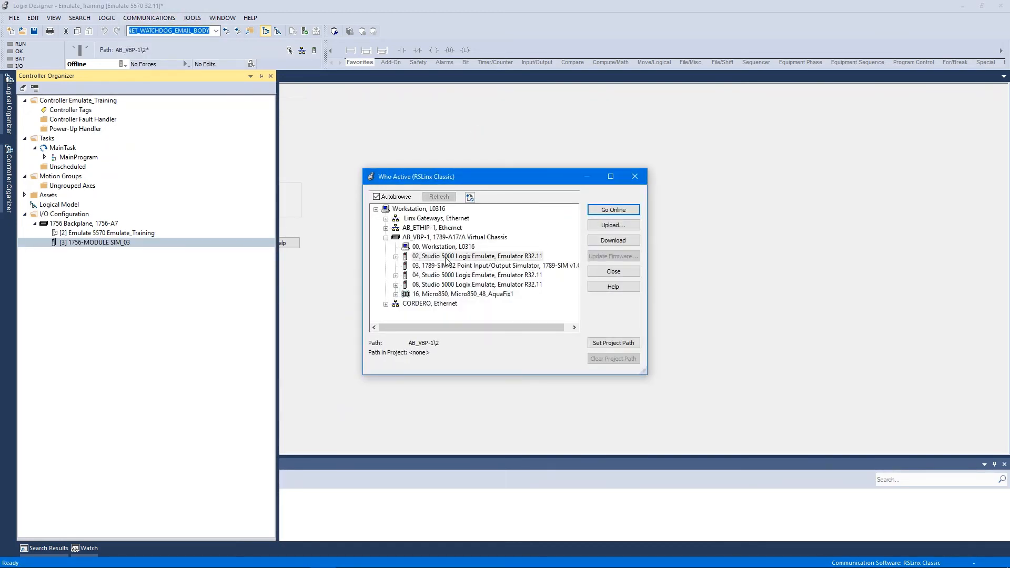
left_click(427, 257)
left_click(619, 241)
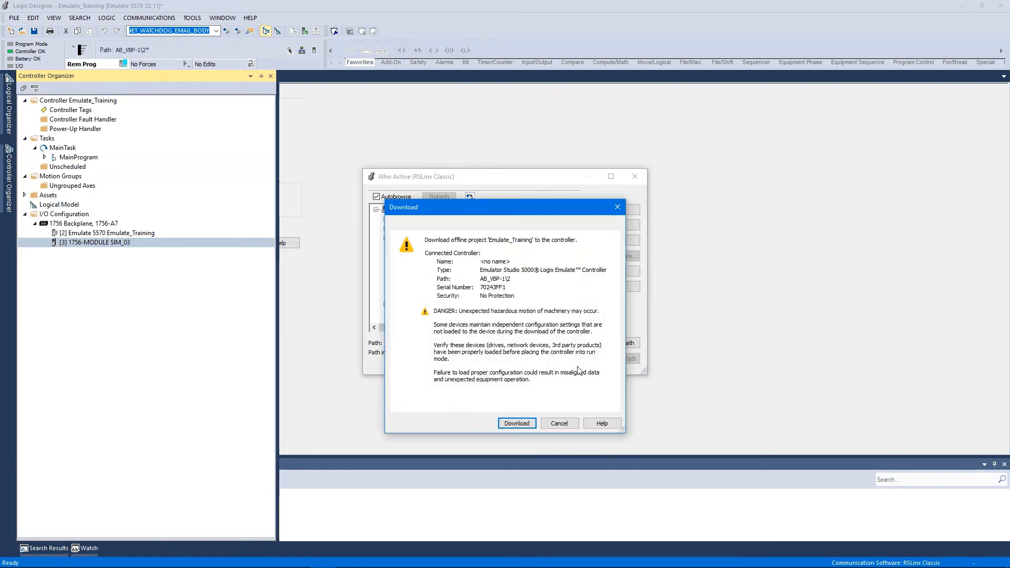
left_click(512, 427)
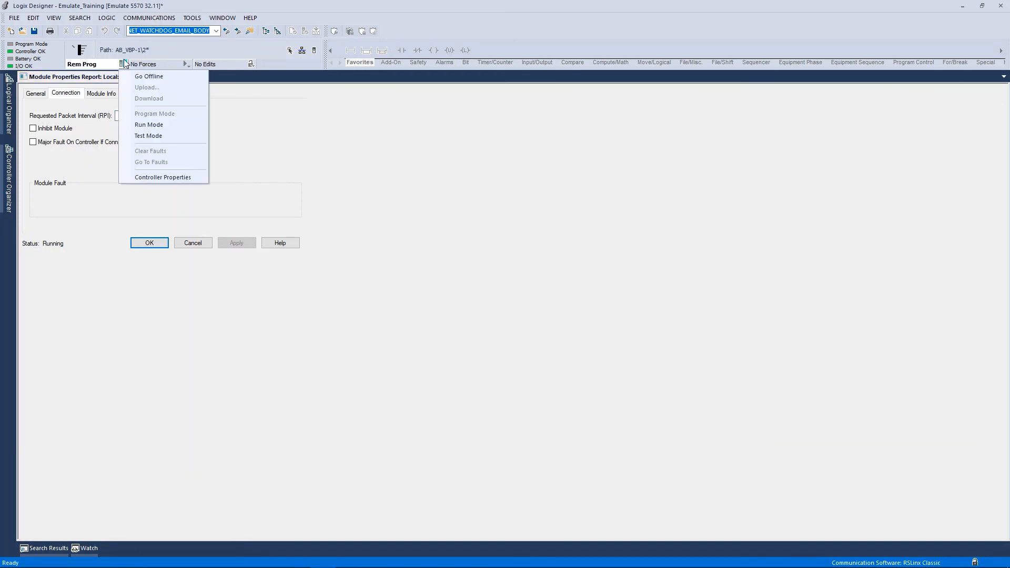
- Change the controller mode to Remote Run
left_click(124, 59)
left_click(158, 128)
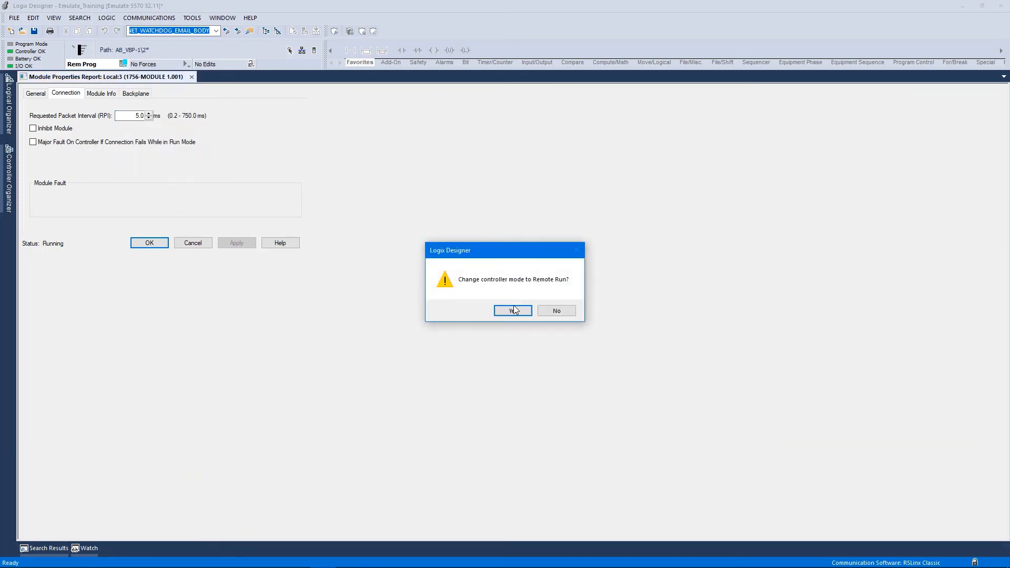
left_click(514, 310)
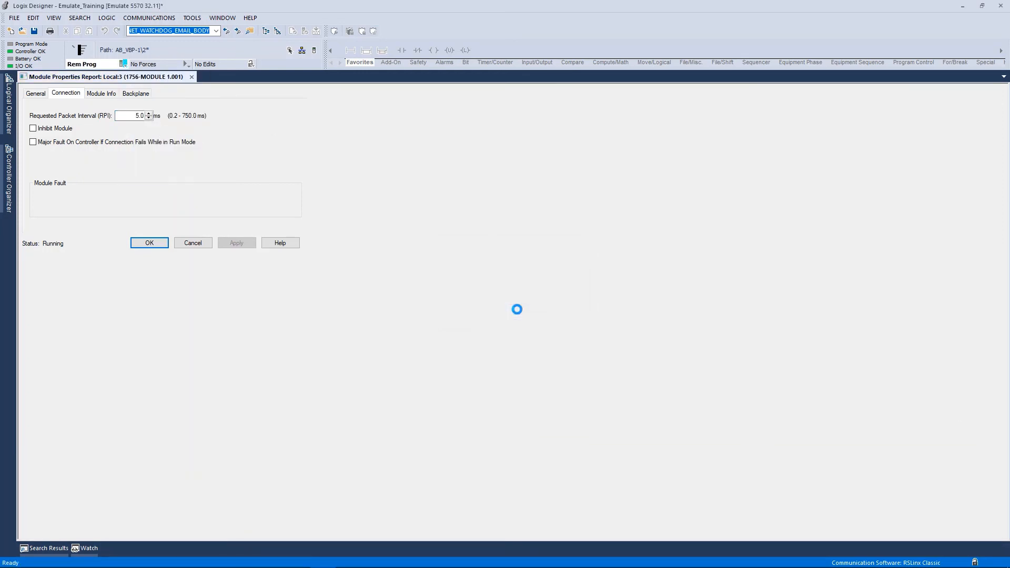
- Inspect the Emulate 5570 controller and the SIM_03 module under the project's I/O Configuration
left_click(9, 111)
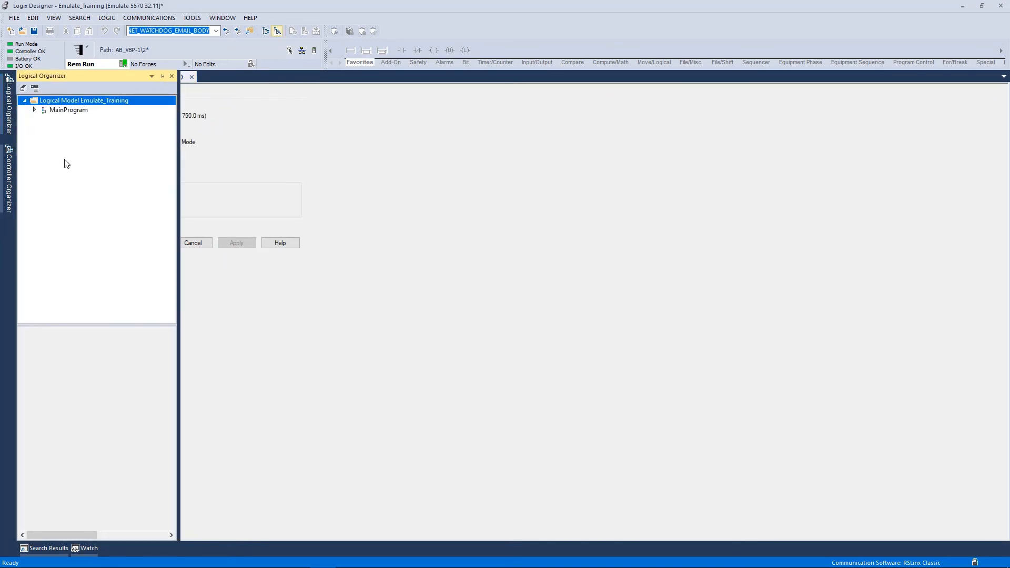
left_click(9, 158)
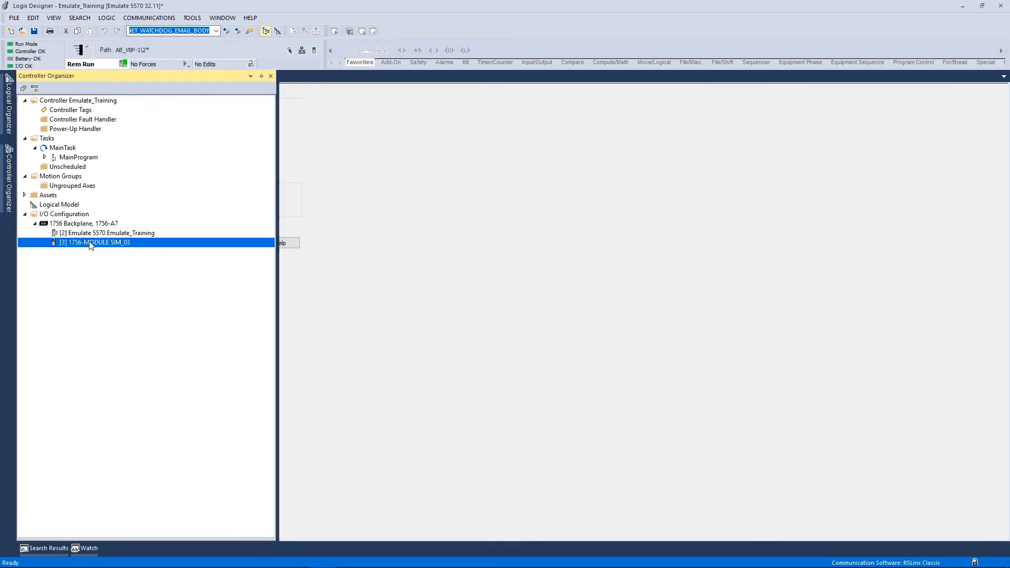
left_click(90, 235)
left_click(91, 243)
left_click(92, 235)
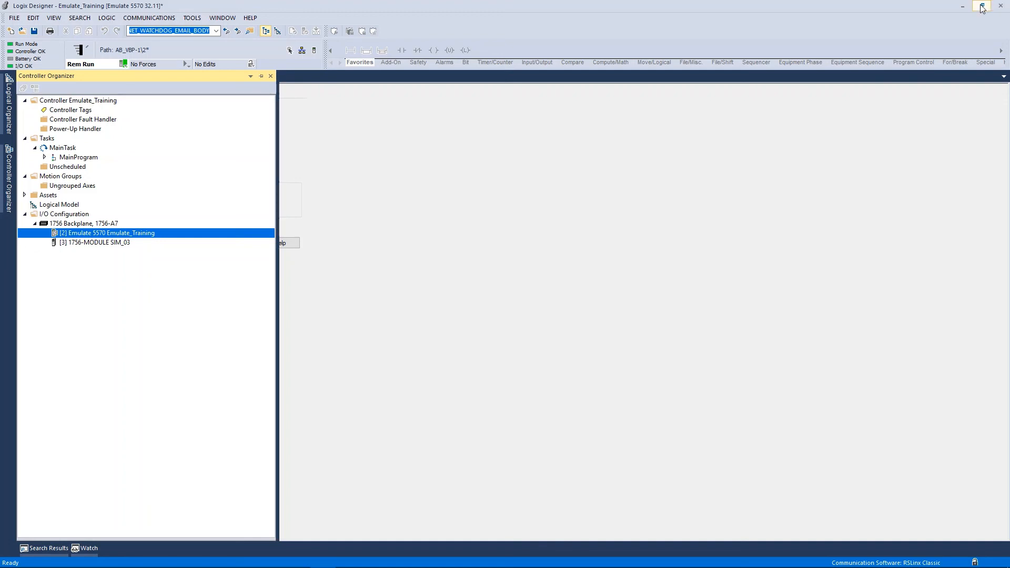
- Check the virtual chassis in Logix Emulate, and close the SIM_03 module properties back in Logix Designer
left_click(962, 6)
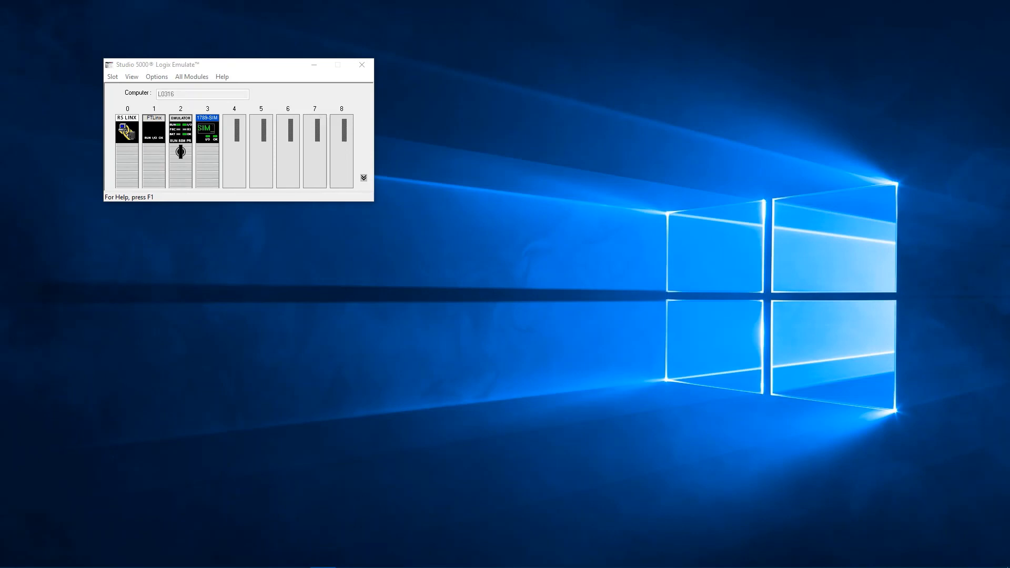
left_click_drag(600, 567, 500, 1)
left_click(148, 245)
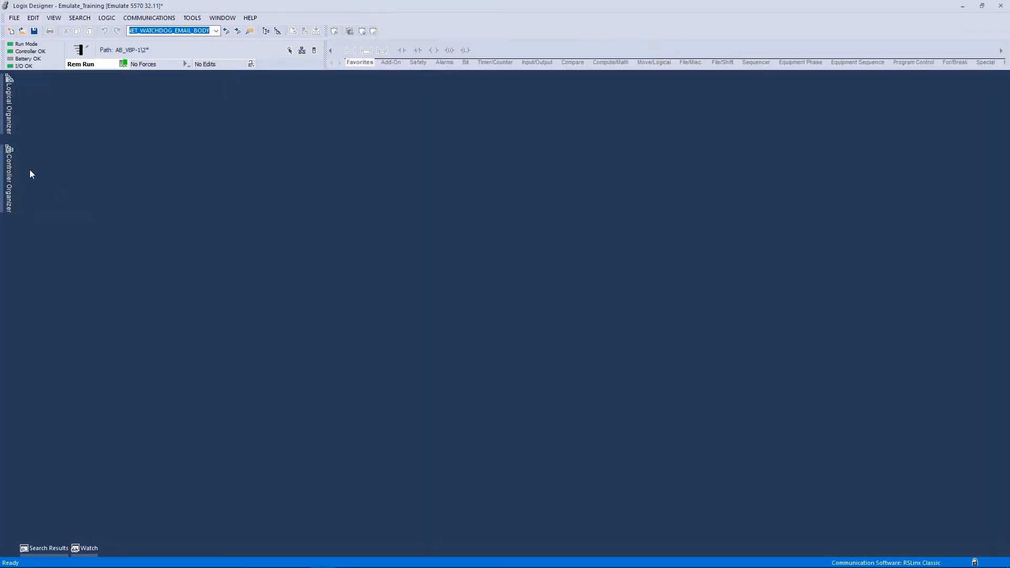
- Open the MainRoutine of MainProgram and bring up the editing commands for rung 0
left_click(9, 161)
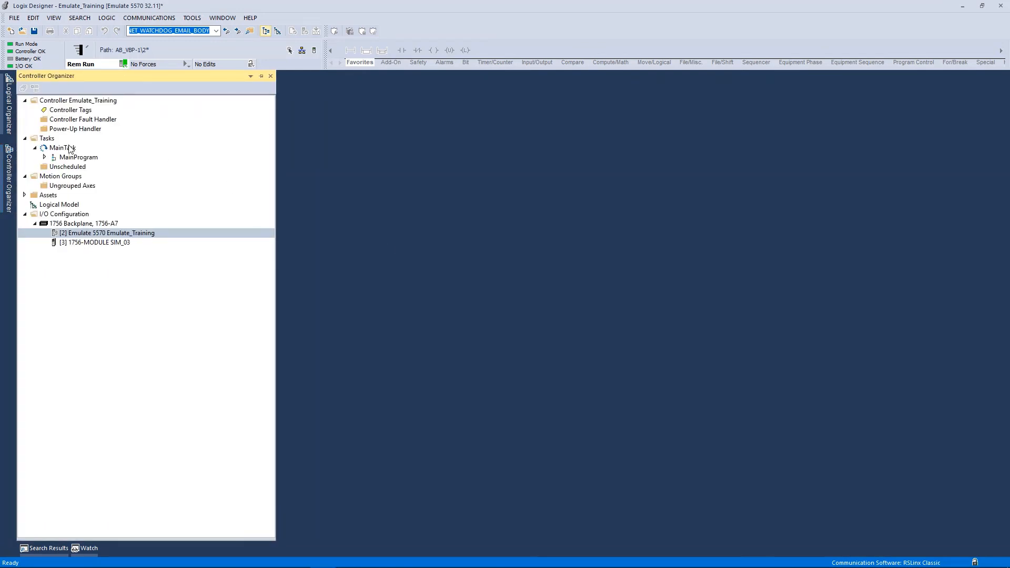
left_click(44, 158)
double_click(83, 177)
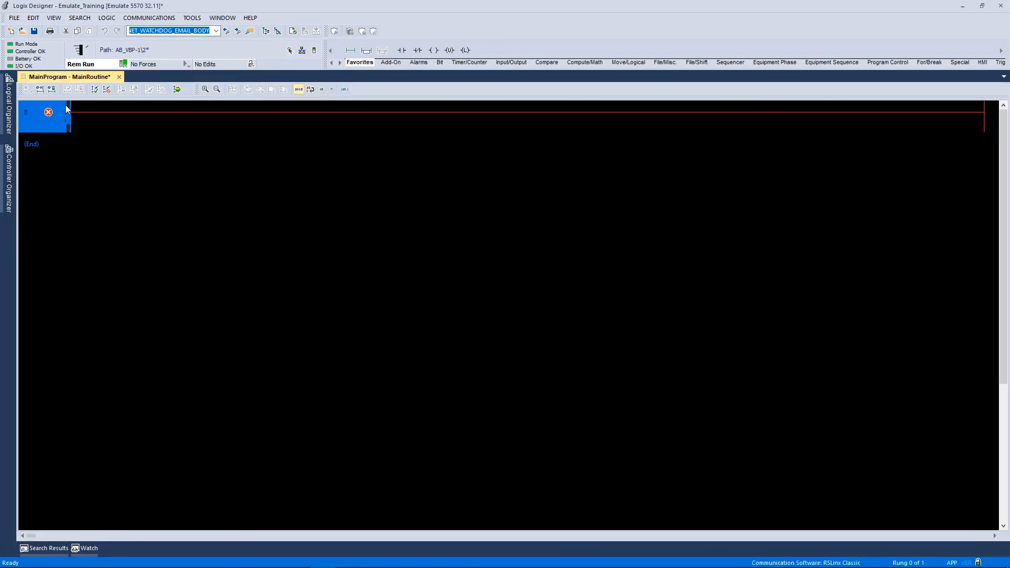
right_click(58, 127)
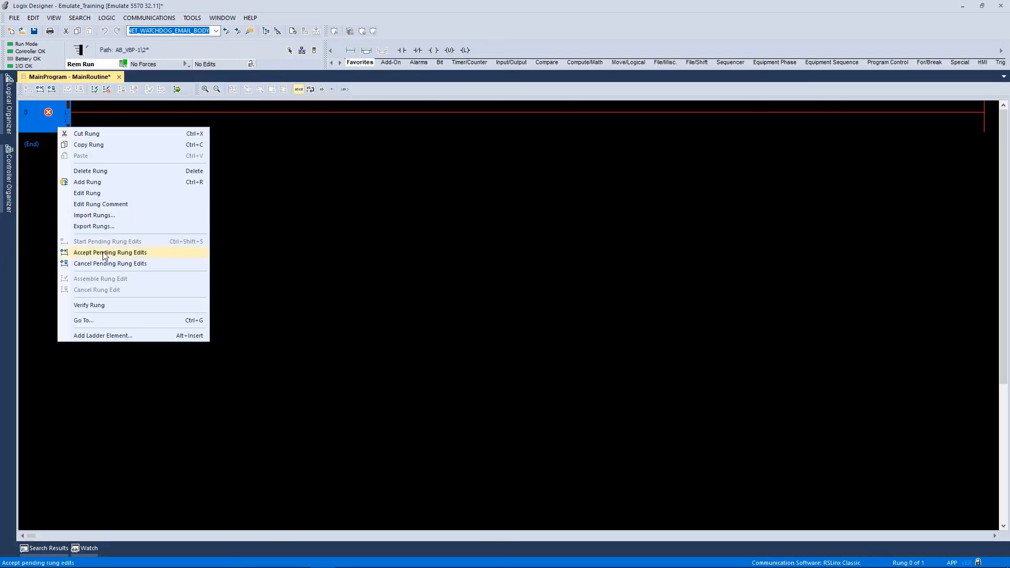